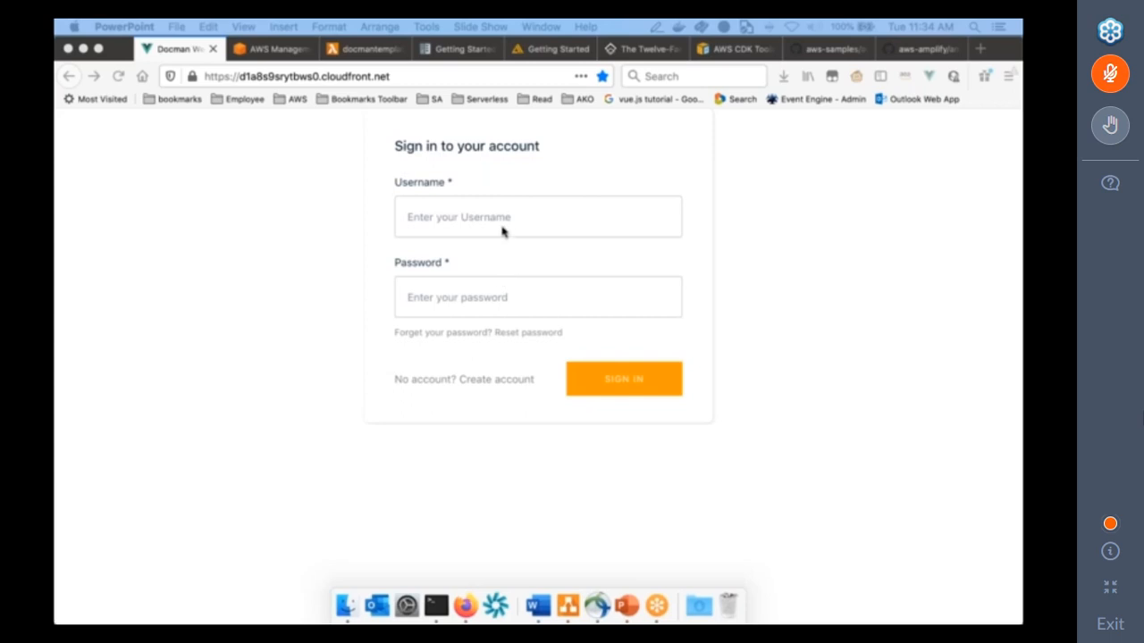
Sign in to the Docman web application with the account's username and password.
left_click(502, 230)
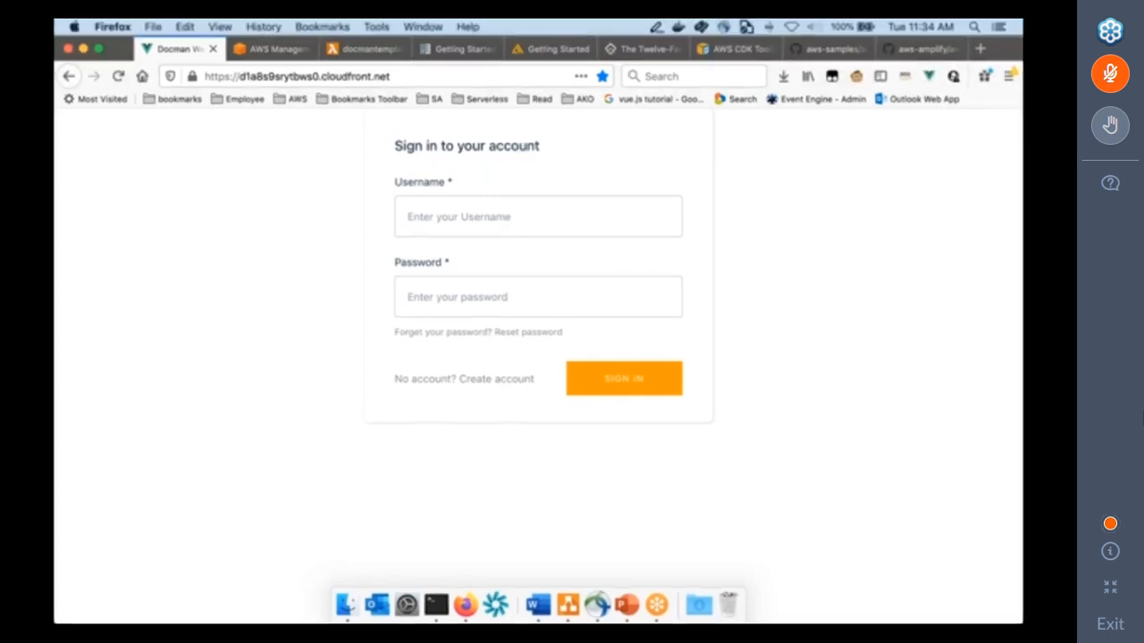
left_click(507, 225)
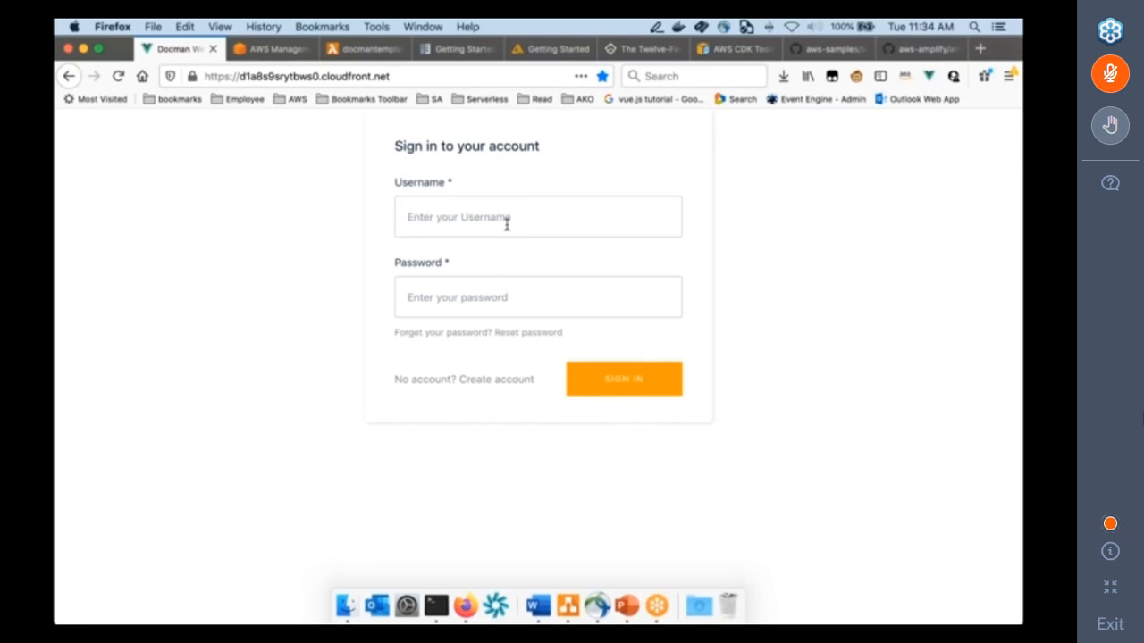
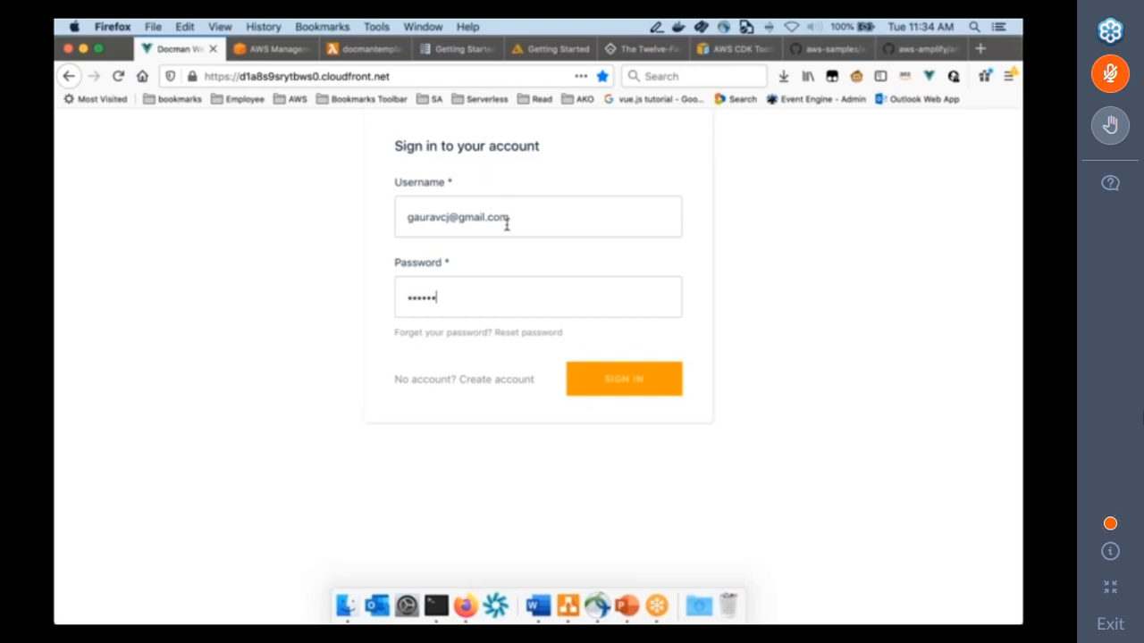
left_click(655, 380)
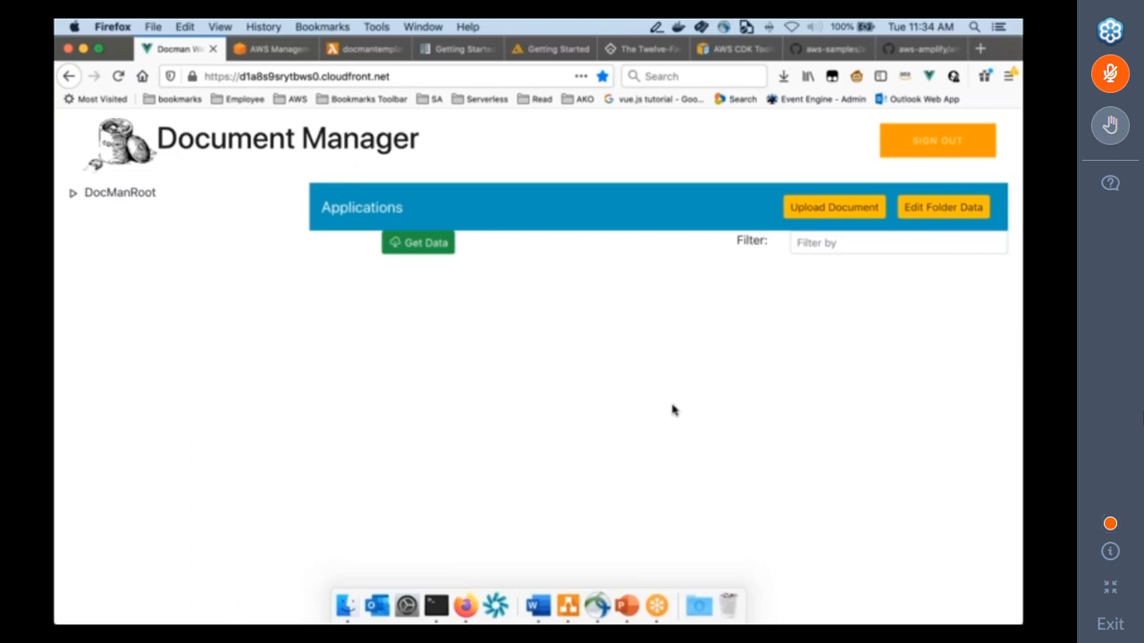
Add a folder named Policy under DocManRoot and push the folder change.
left_click(73, 195)
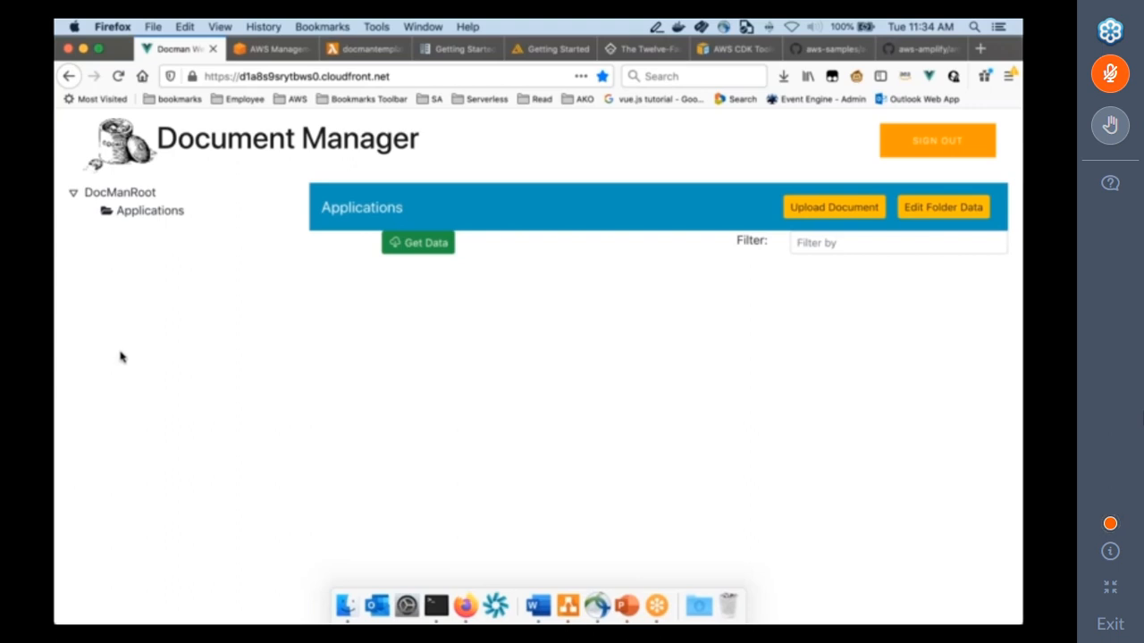
right_click(133, 192)
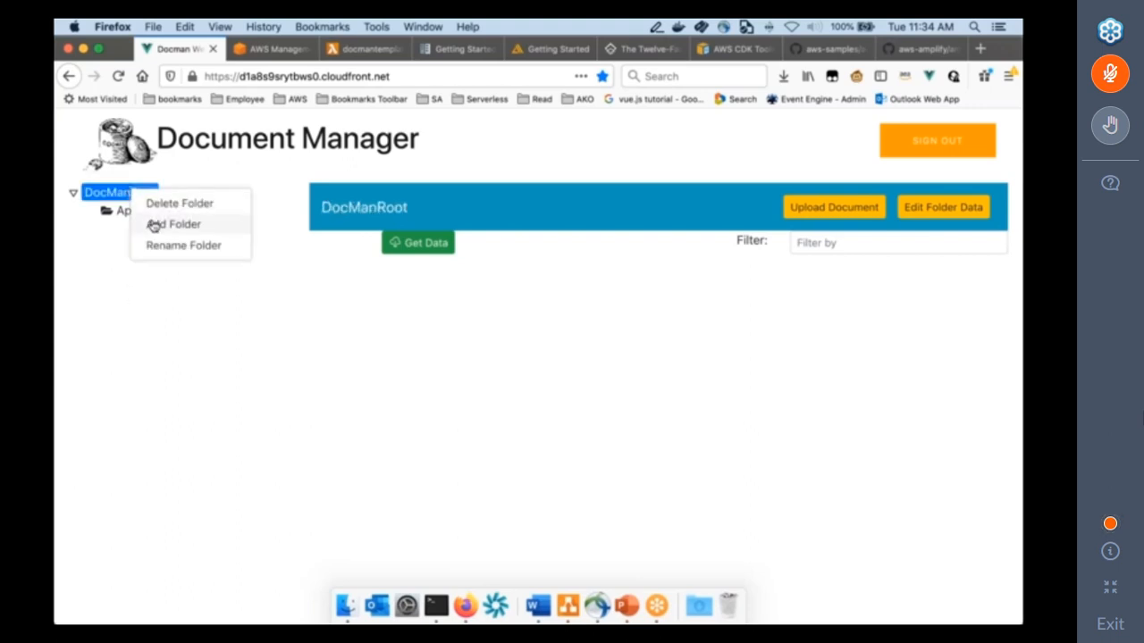
left_click(153, 226)
right_click(152, 264)
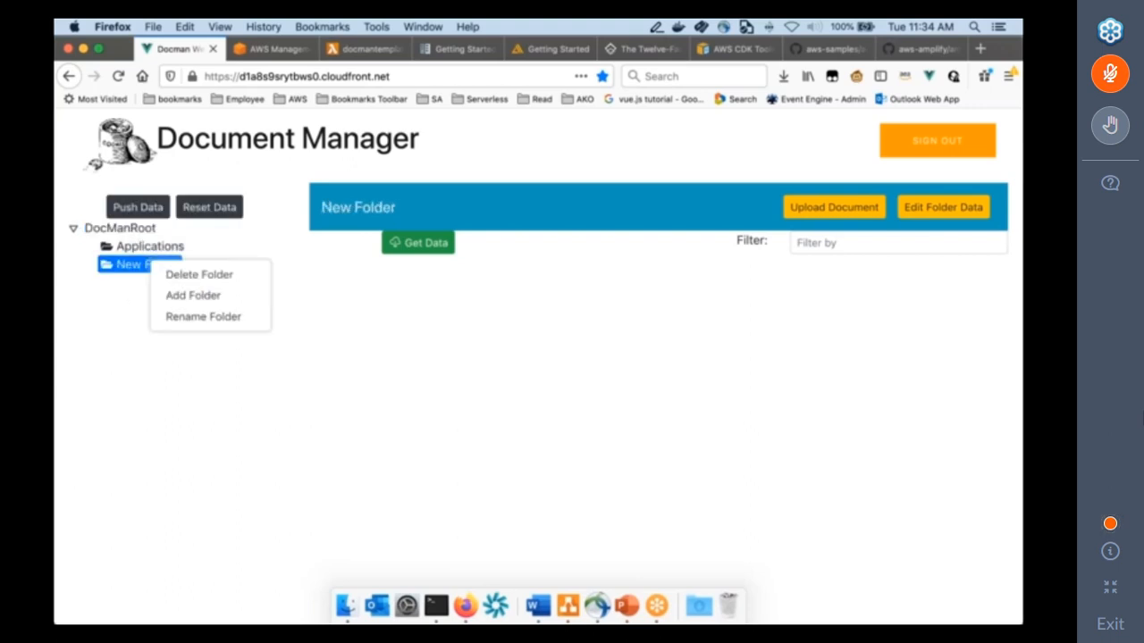
left_click(177, 317)
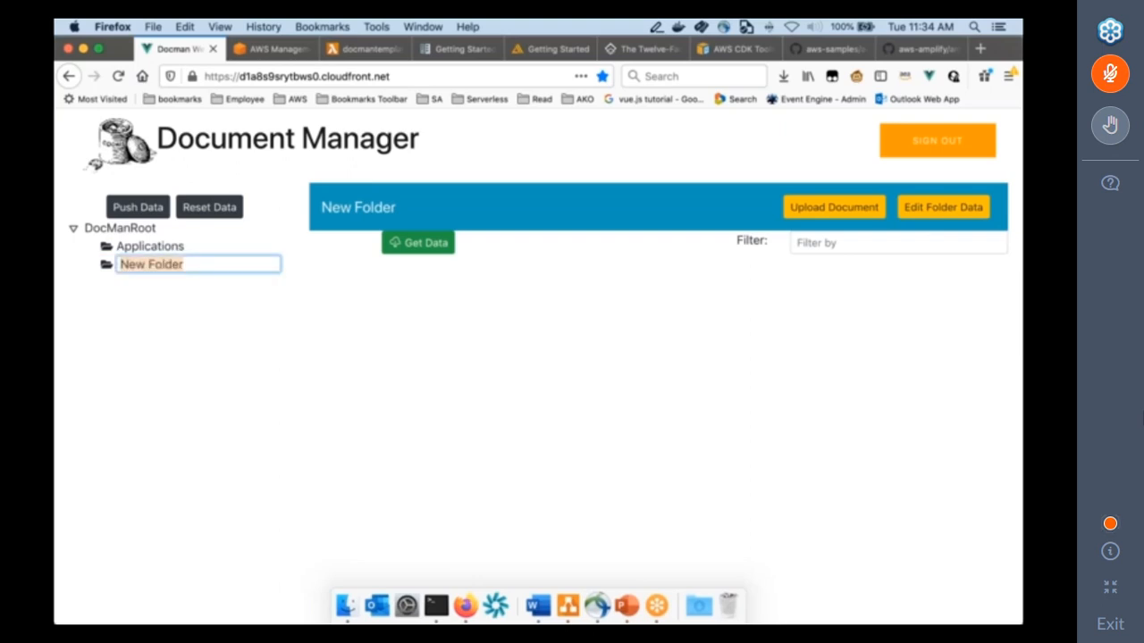
type("Policy")
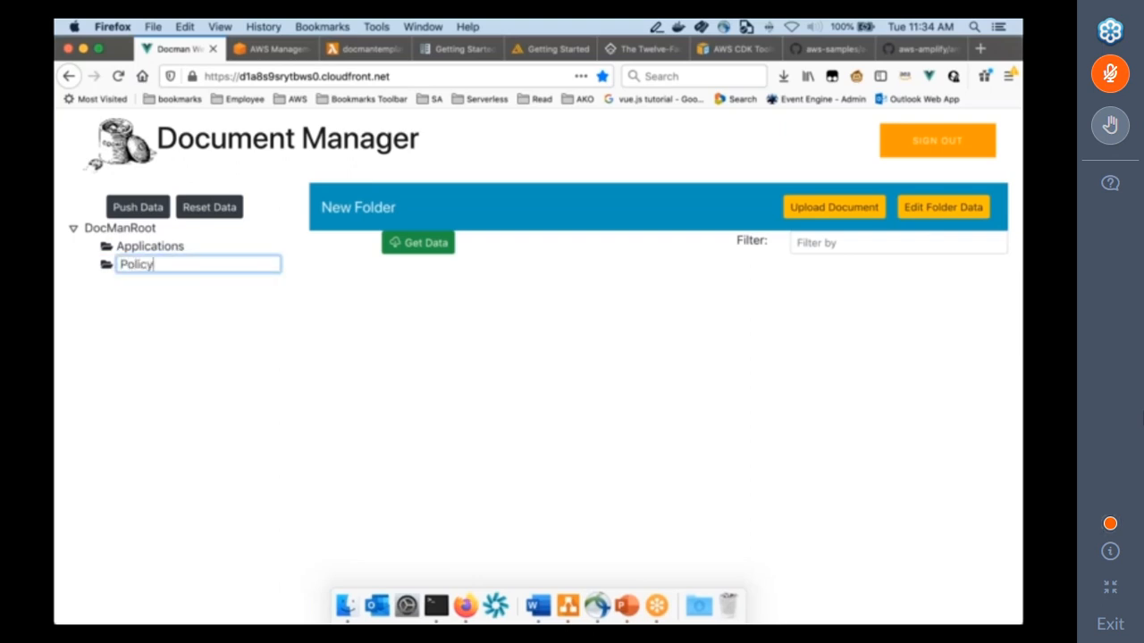
key("Return")
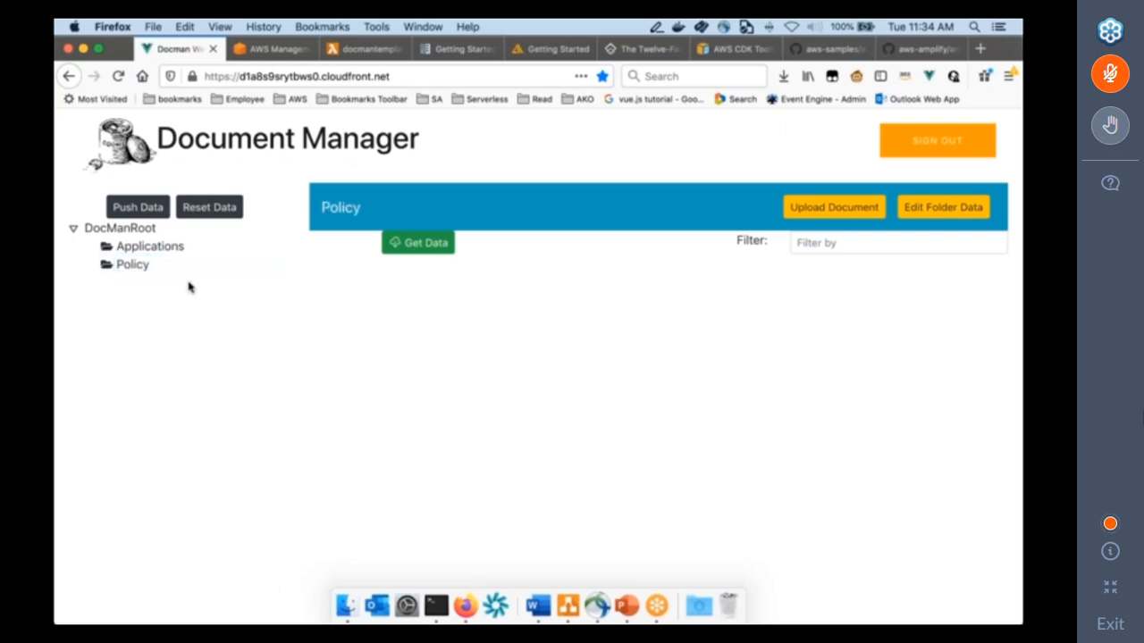
left_click(135, 210)
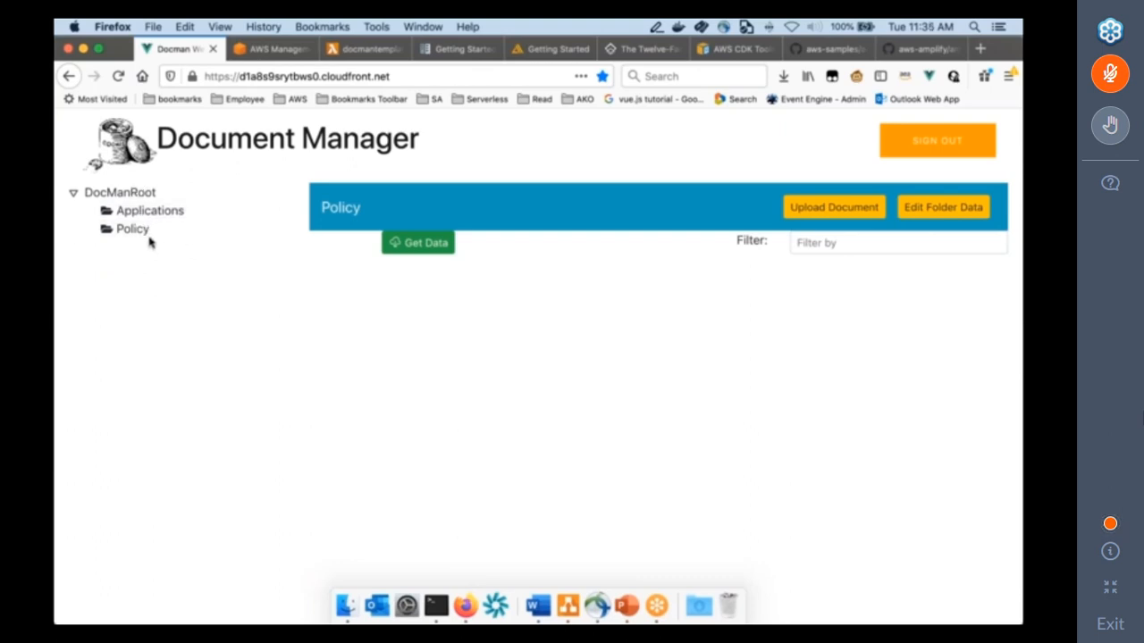
Add a mandatory Text field named PolicyNumber to the Policy folder's data definition.
left_click(134, 230)
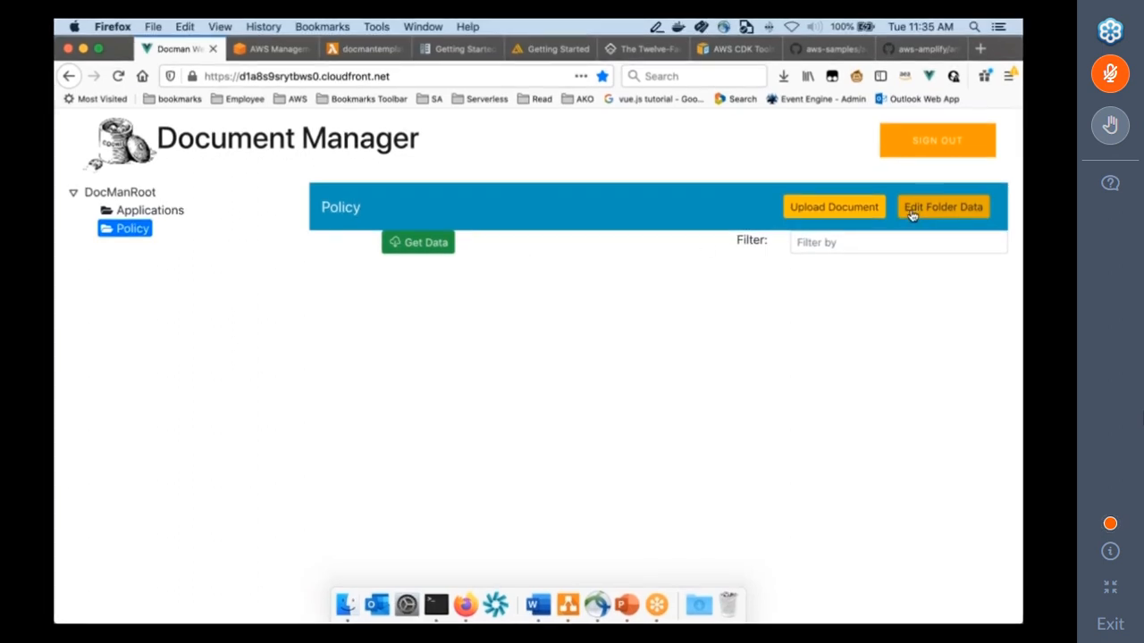
left_click(947, 214)
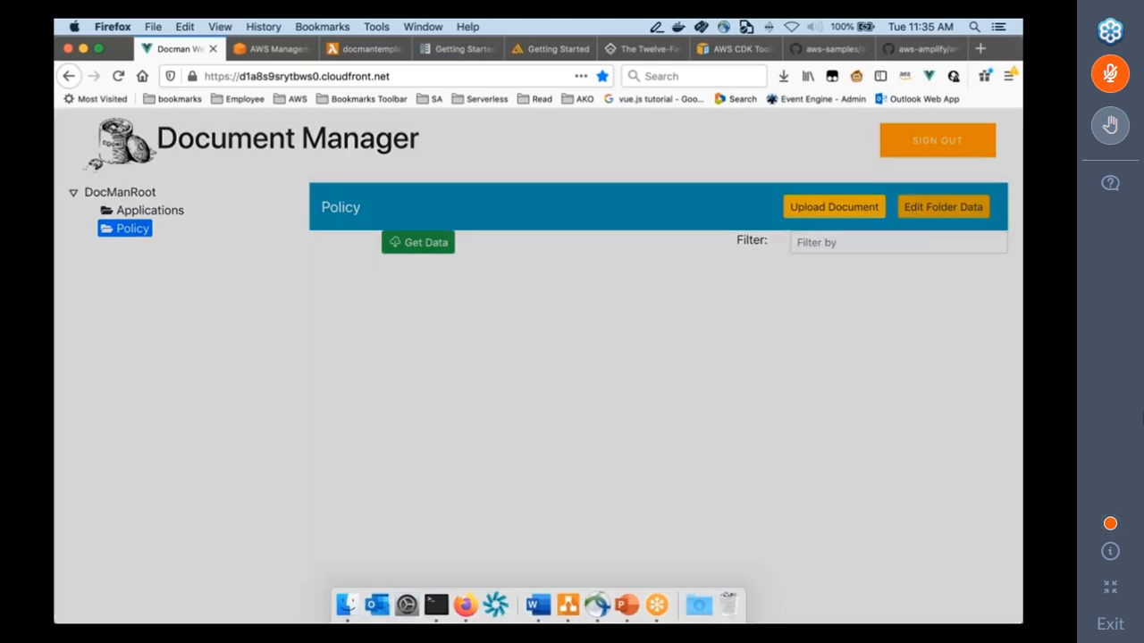
left_click(696, 281)
left_click(327, 250)
type("PolicyNumber")
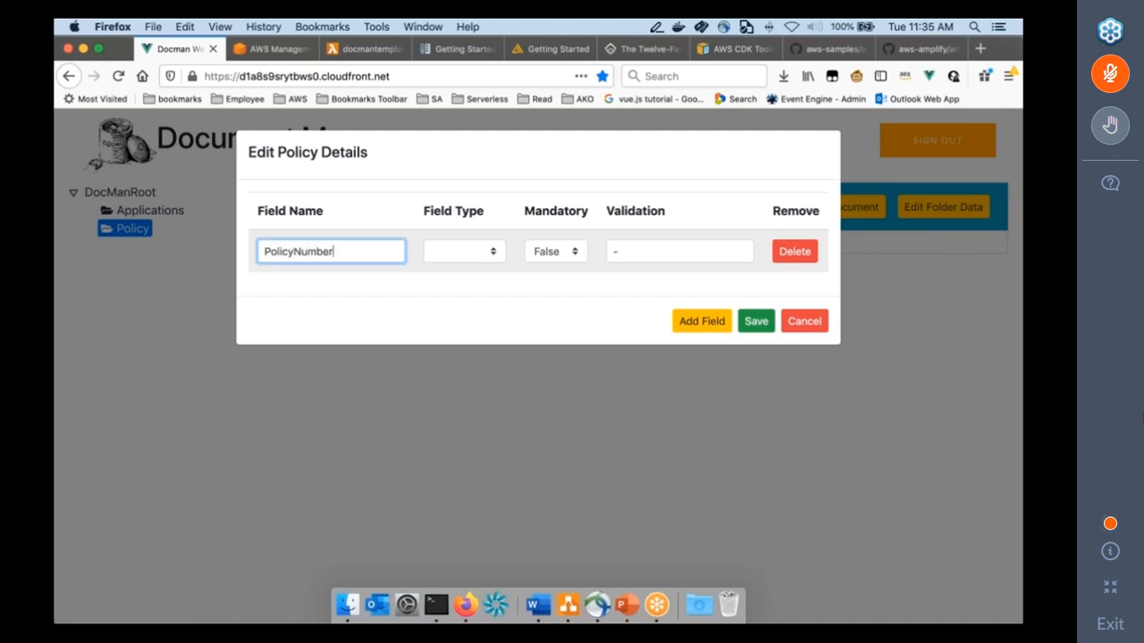
left_click(430, 253)
left_click(448, 272)
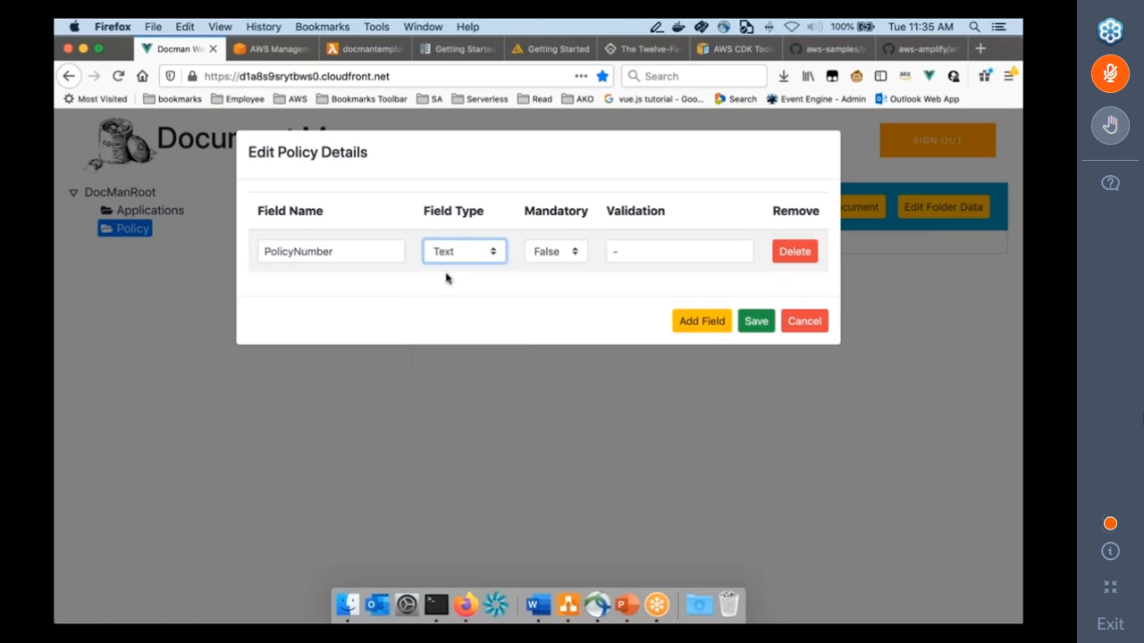
left_click(536, 253)
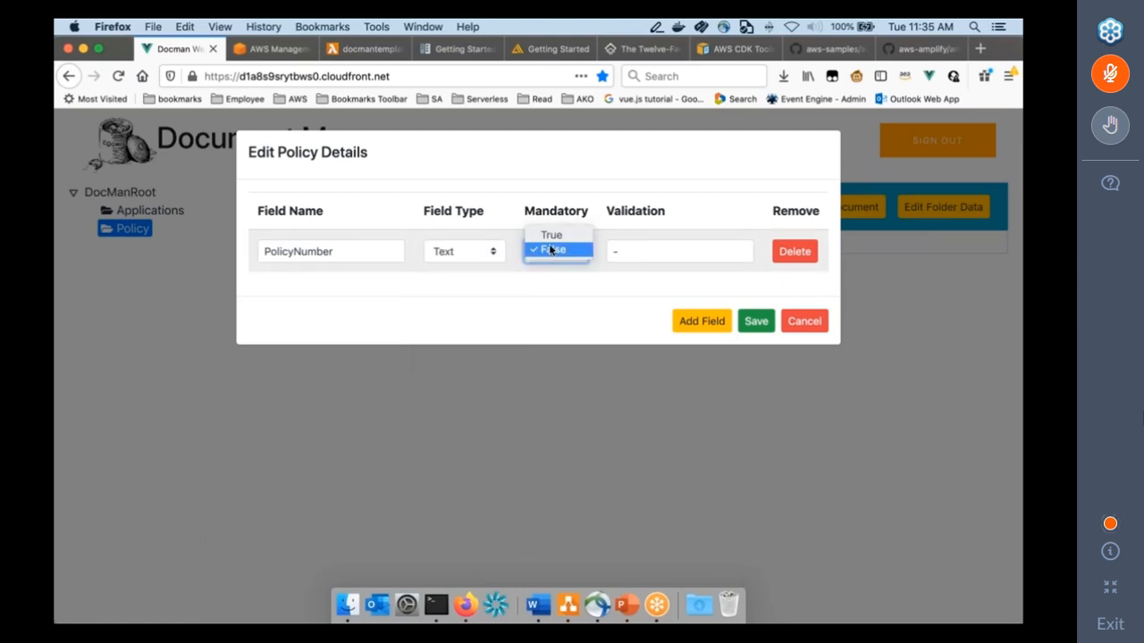
left_click(551, 236)
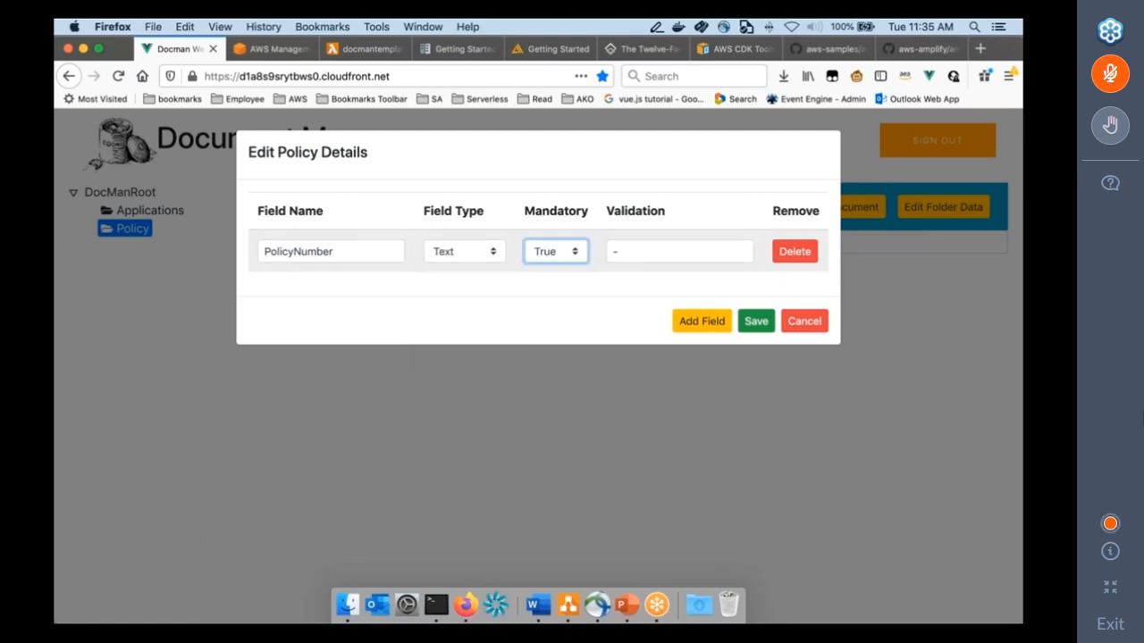
Add a mandatory field named Email of type Email to the Policy folder's details and save the definition.
left_click(713, 322)
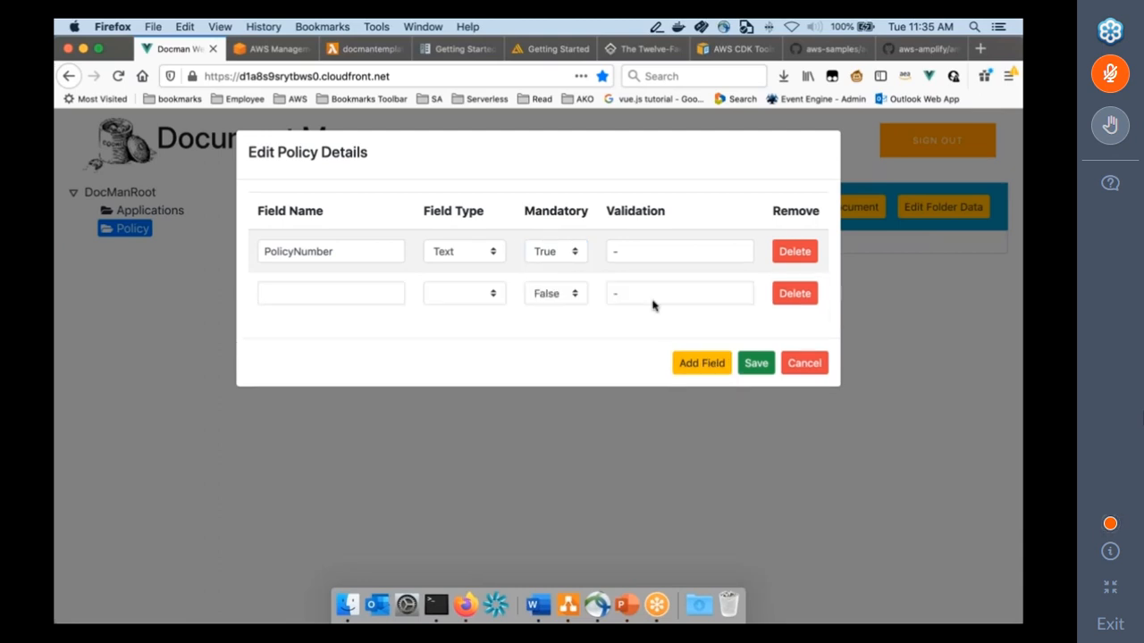
left_click(360, 293)
type("Ema")
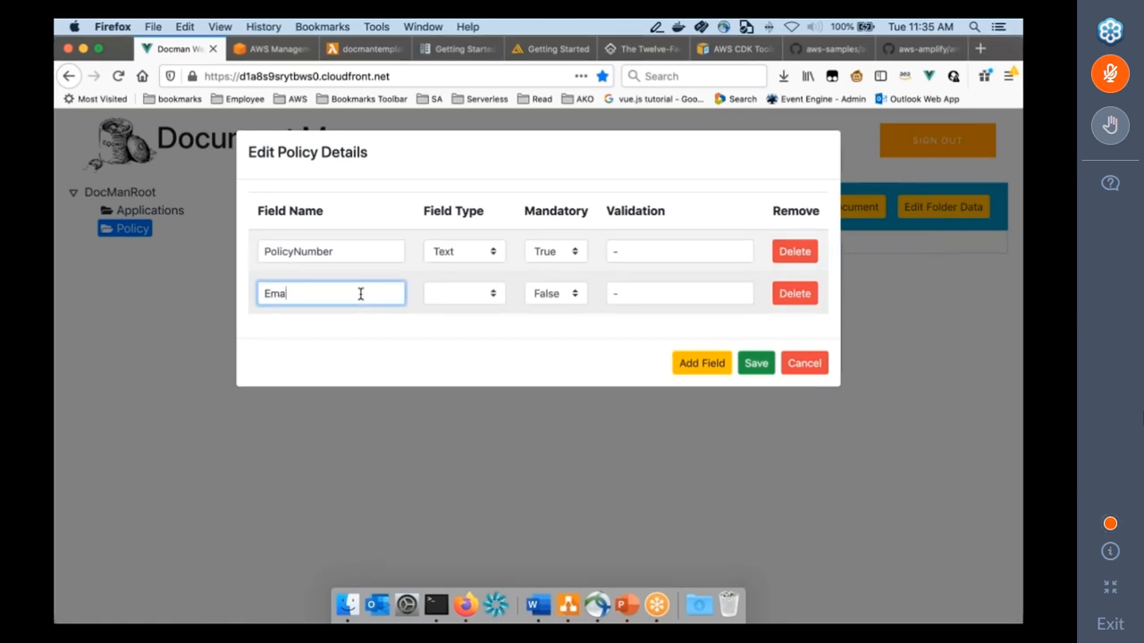
type("ail")
key("Tab")
key("e")
key("Tab")
key("t")
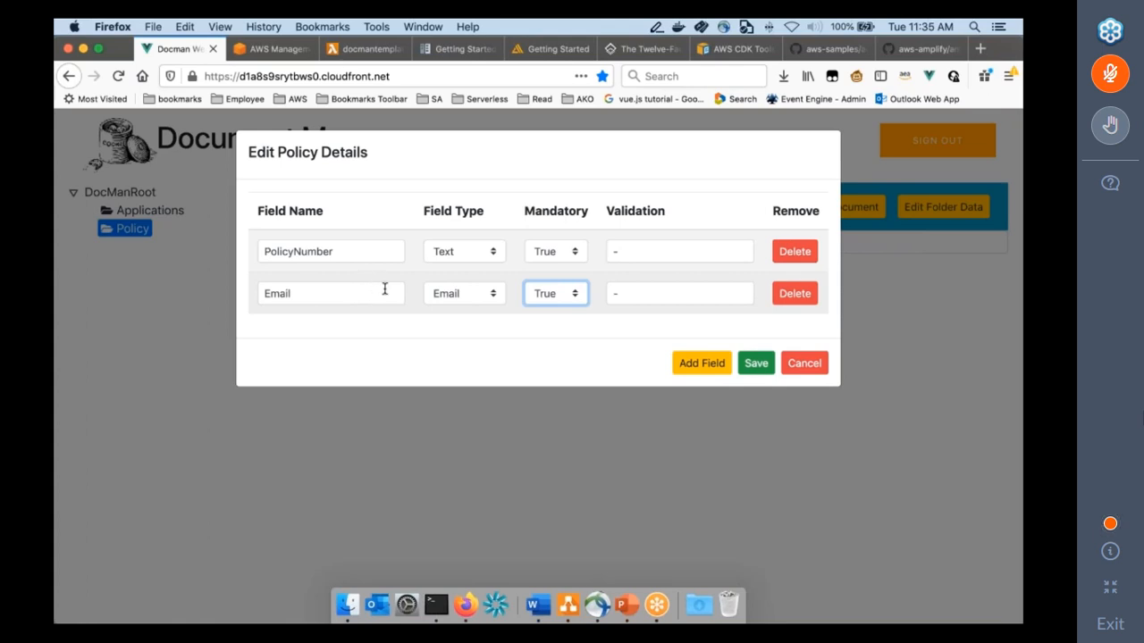
left_click(753, 365)
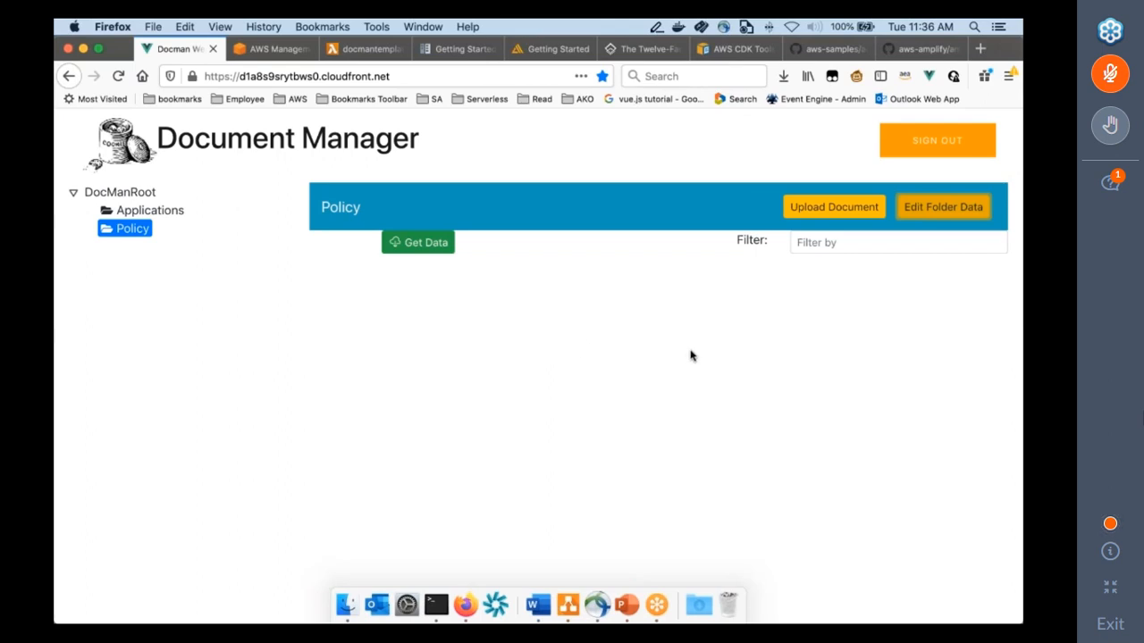
Start a document upload to the Policy folder and fill in the policy number and the contact's e-mail.
left_click(813, 216)
left_click(614, 217)
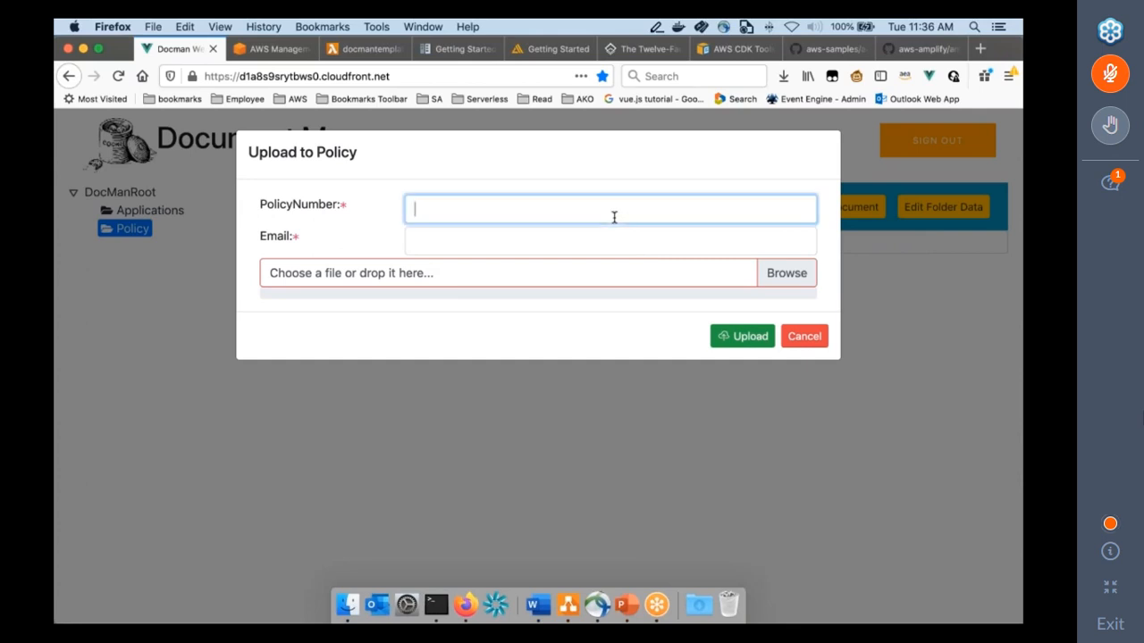
type("1011")
left_click(464, 246)
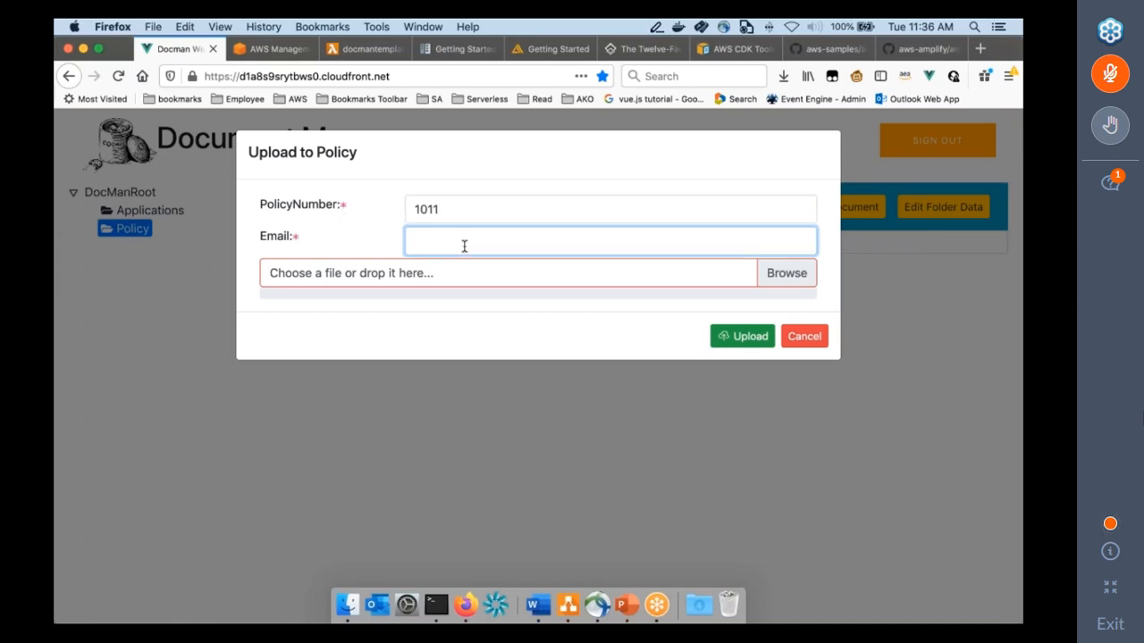
Upload AWS Free Trainings.pdf from the Desktop and load the Policy folder's document list.
left_click(776, 280)
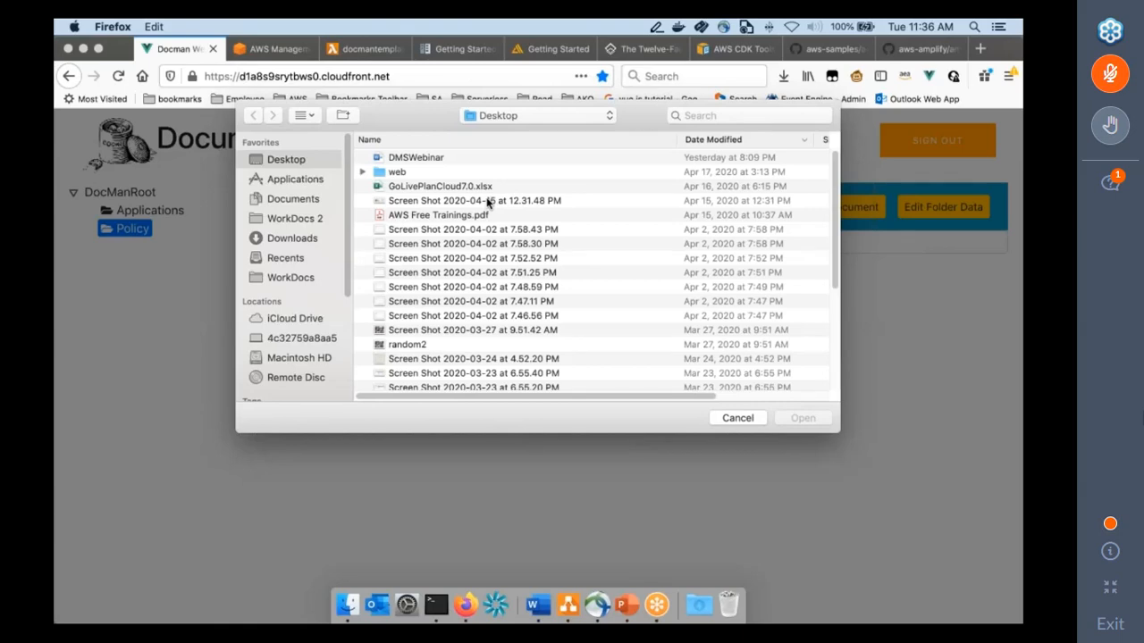
left_click(478, 218)
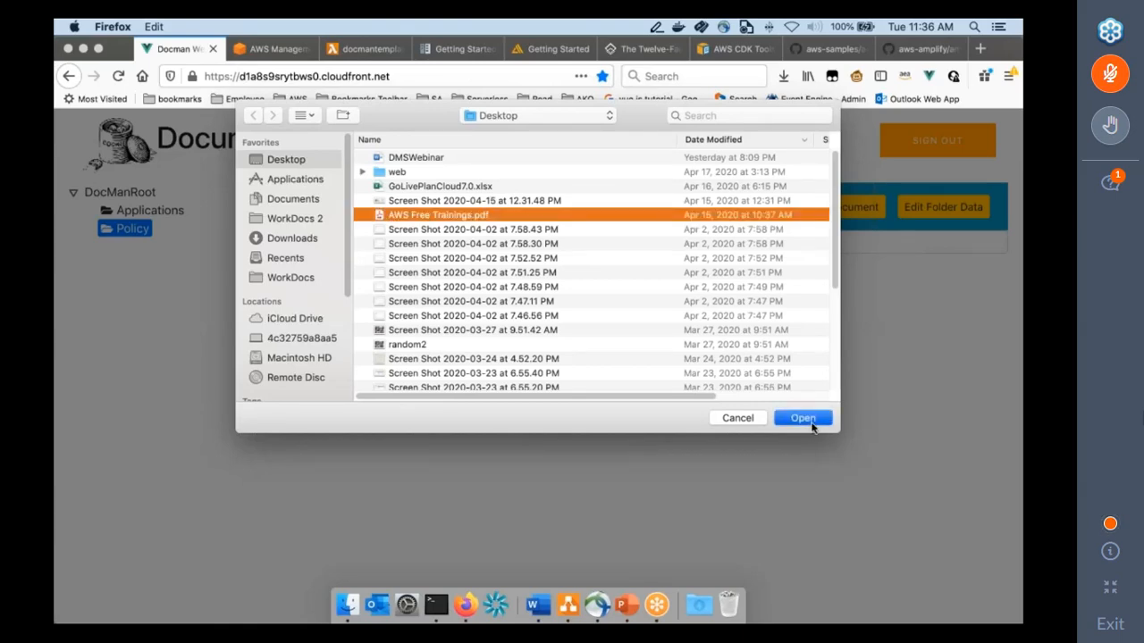
left_click(804, 419)
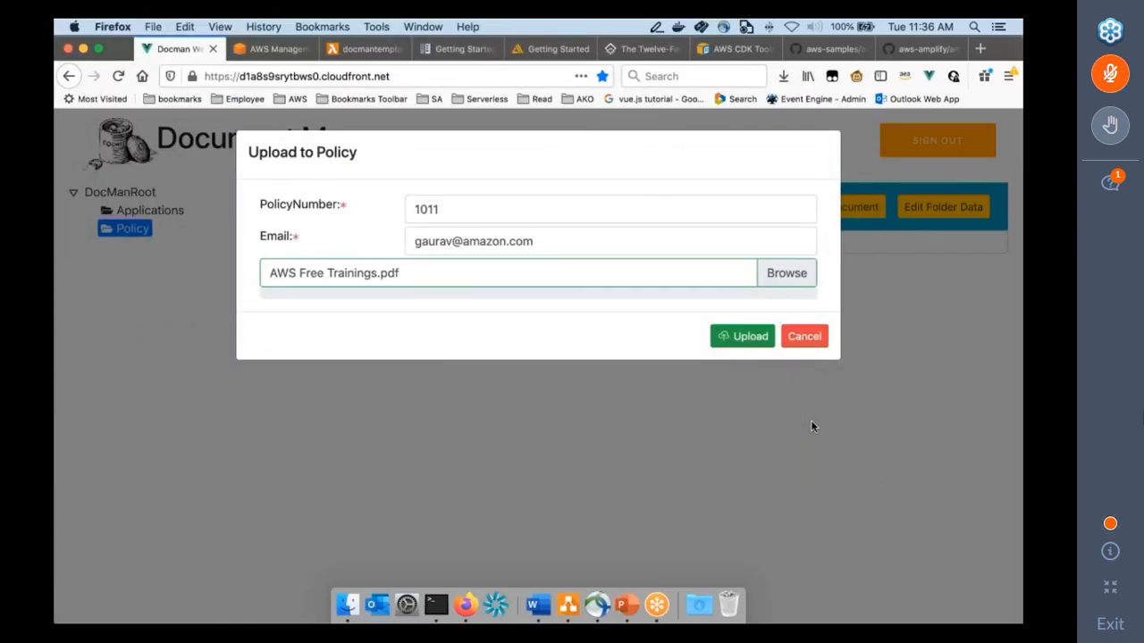
left_click(742, 339)
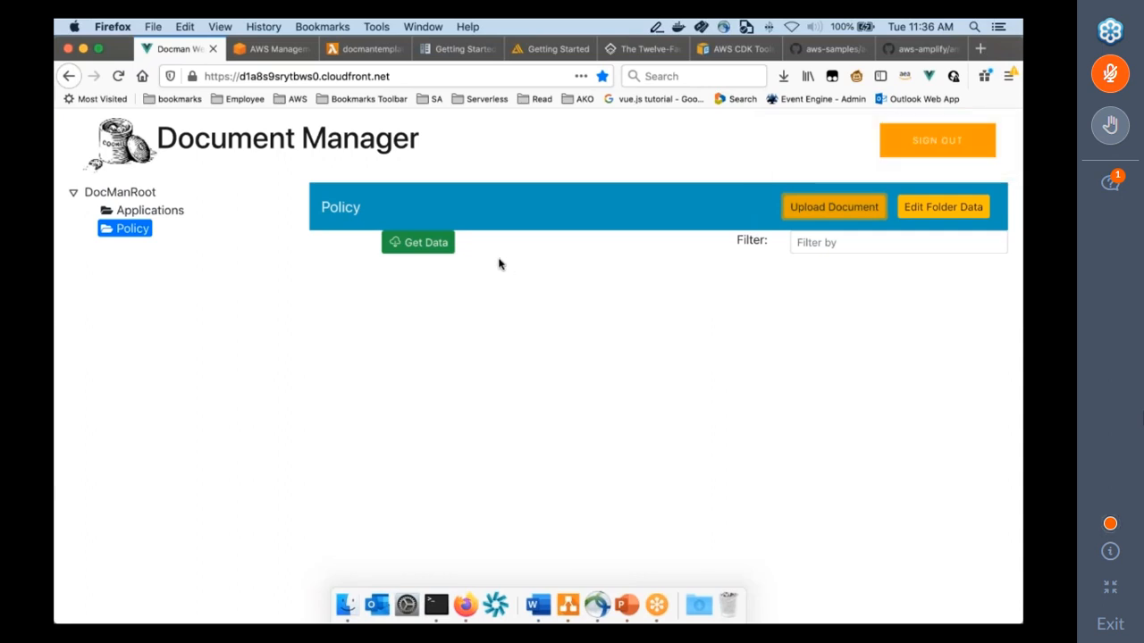
left_click(446, 251)
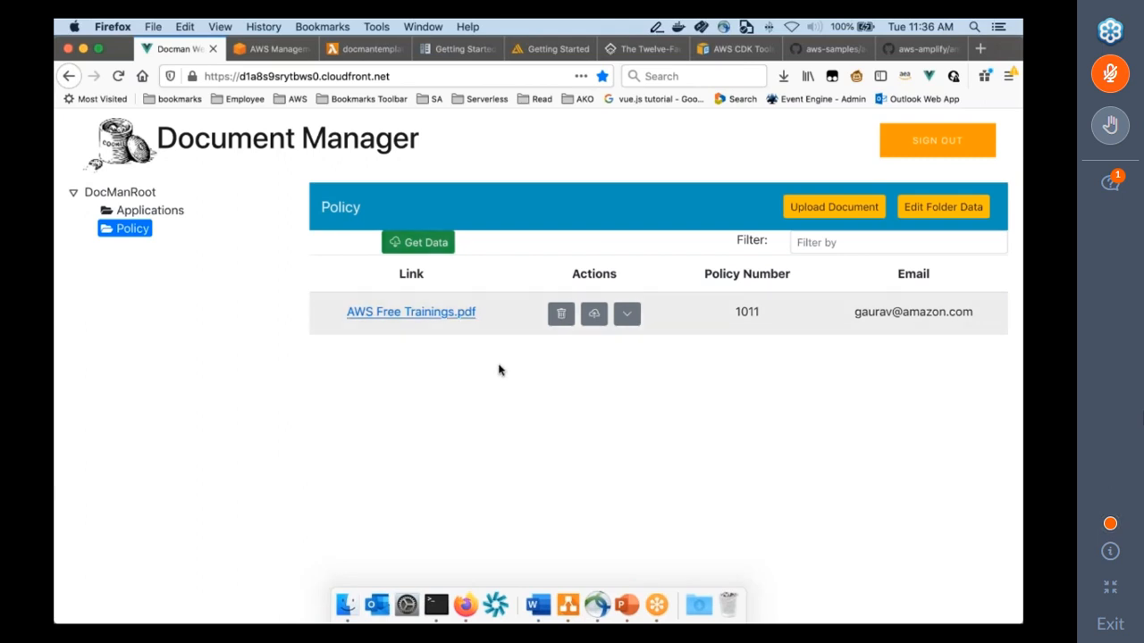
Start a second upload to the Policy folder, entering another policy number and contact e-mail.
left_click(843, 208)
type("1200")
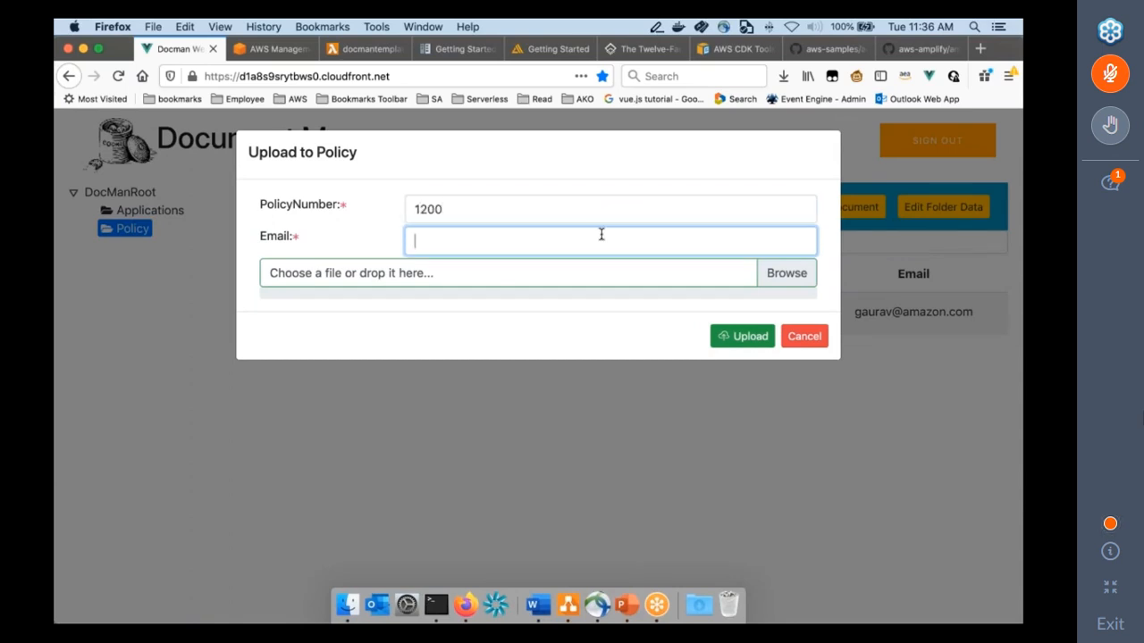
key("Tab")
Upload random2.png from the Desktop and reload the Policy folder's document list.
left_click(769, 280)
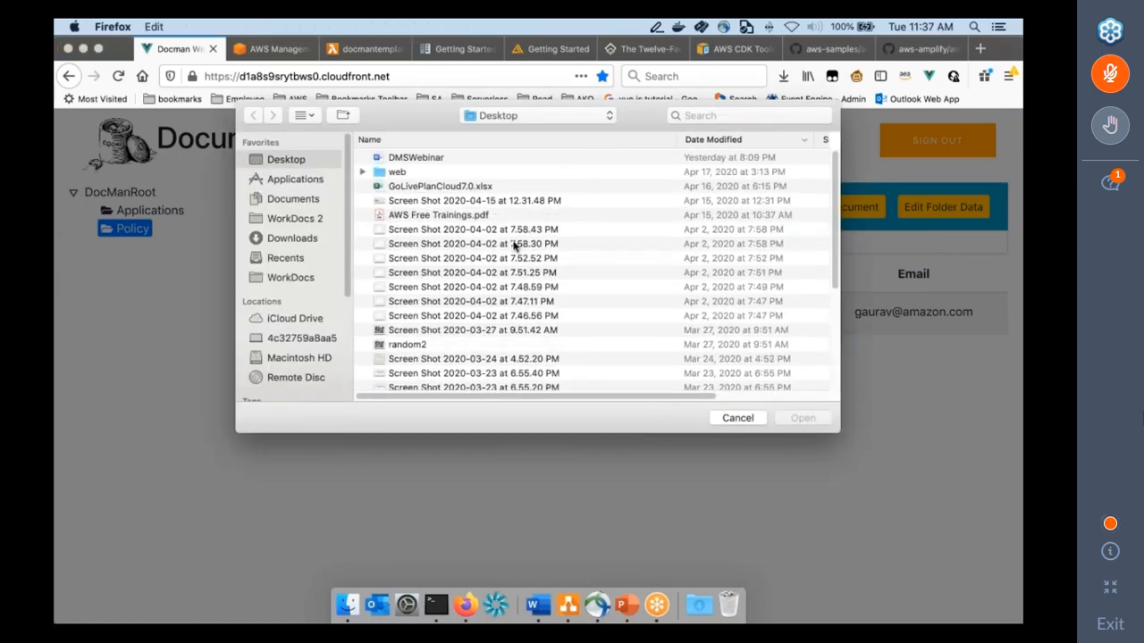
left_click(418, 347)
left_click(801, 418)
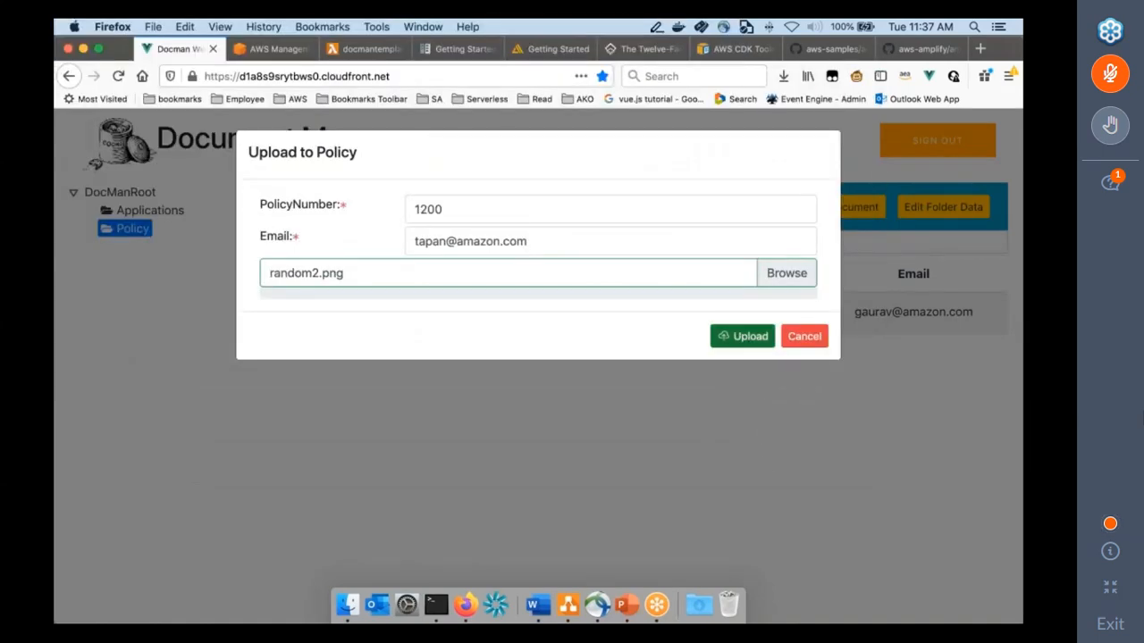
left_click(748, 336)
left_click(447, 250)
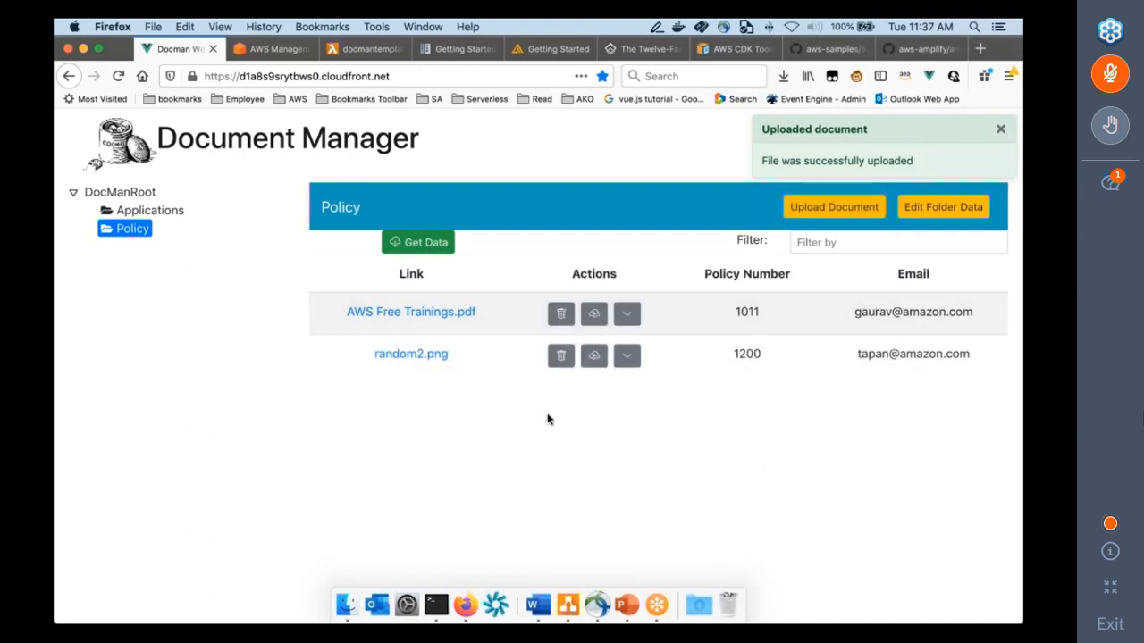
Filter the Policy documents by "AWS", and clear the filter again.
left_click(841, 250)
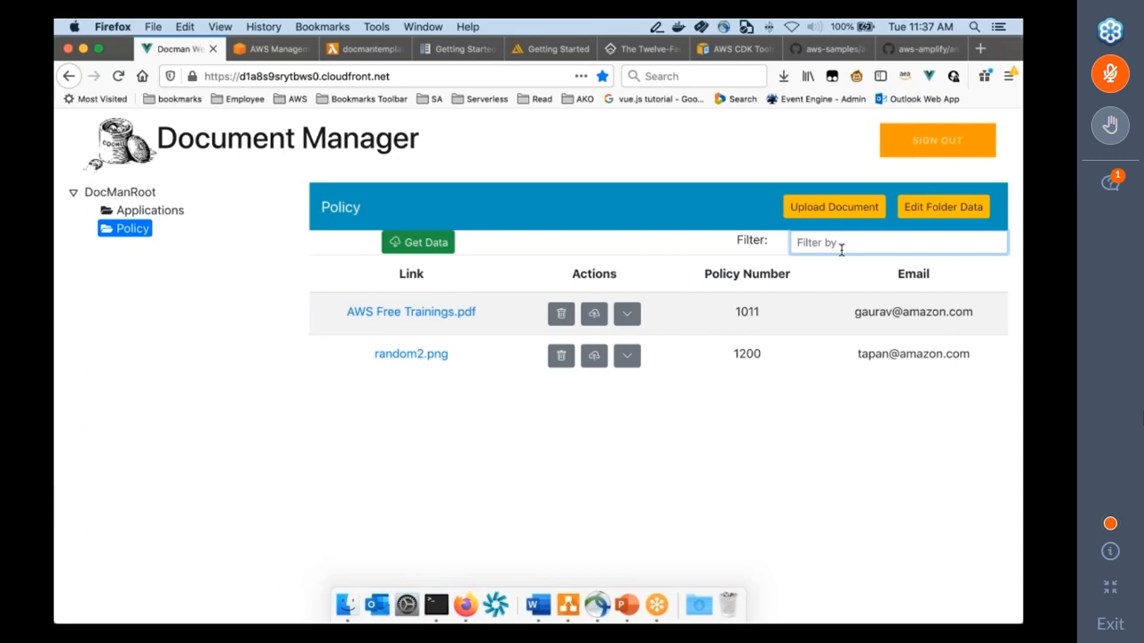
type("AWS")
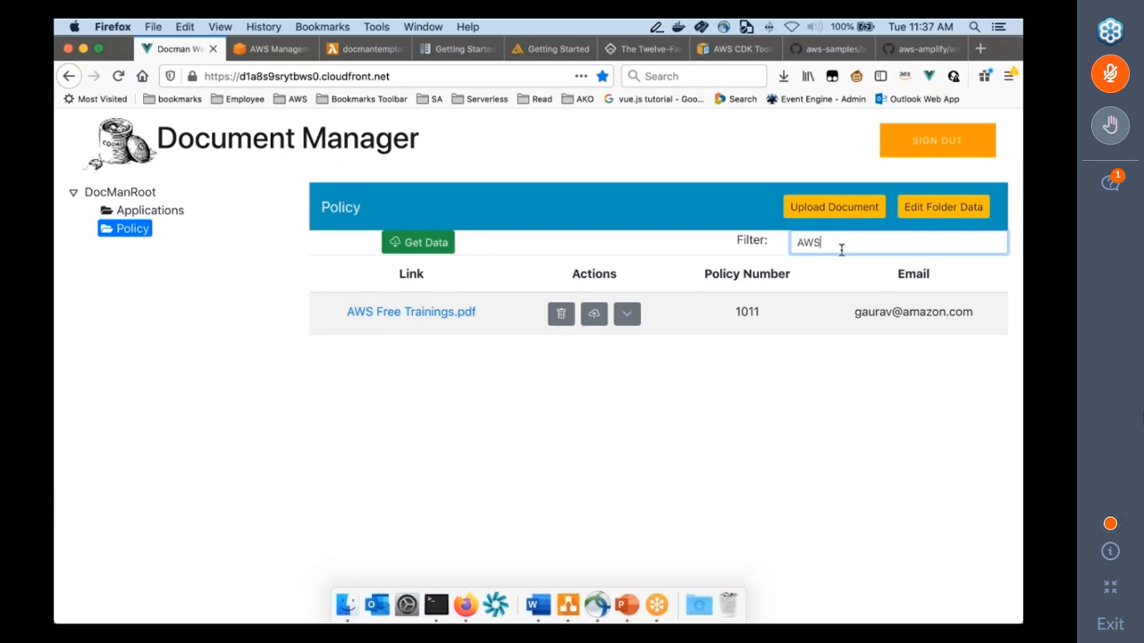
key("BackSpace")
key("BackSpace")
key("BackSpace")
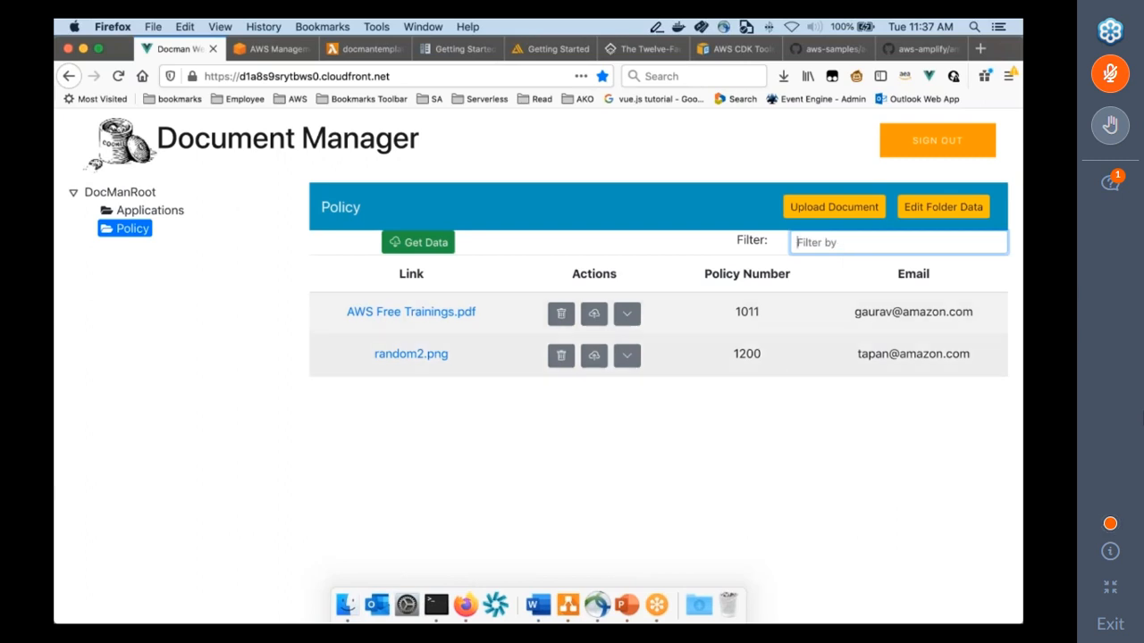
View the uploaded AWS Free Trainings.pdf from the document list and close its window.
left_click(424, 314)
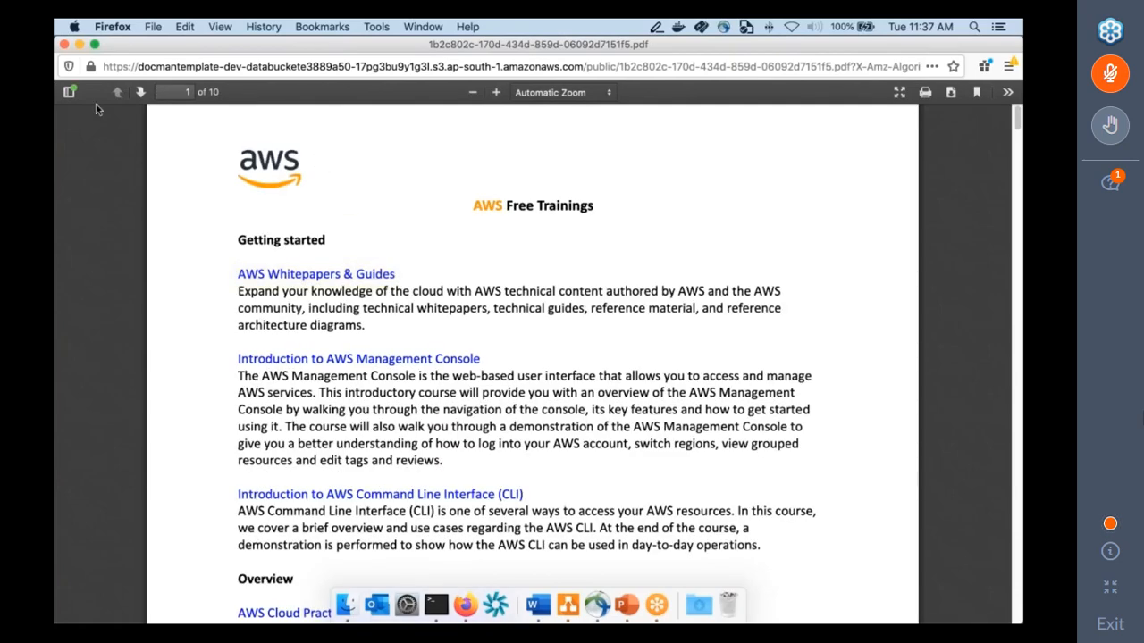
left_click(64, 44)
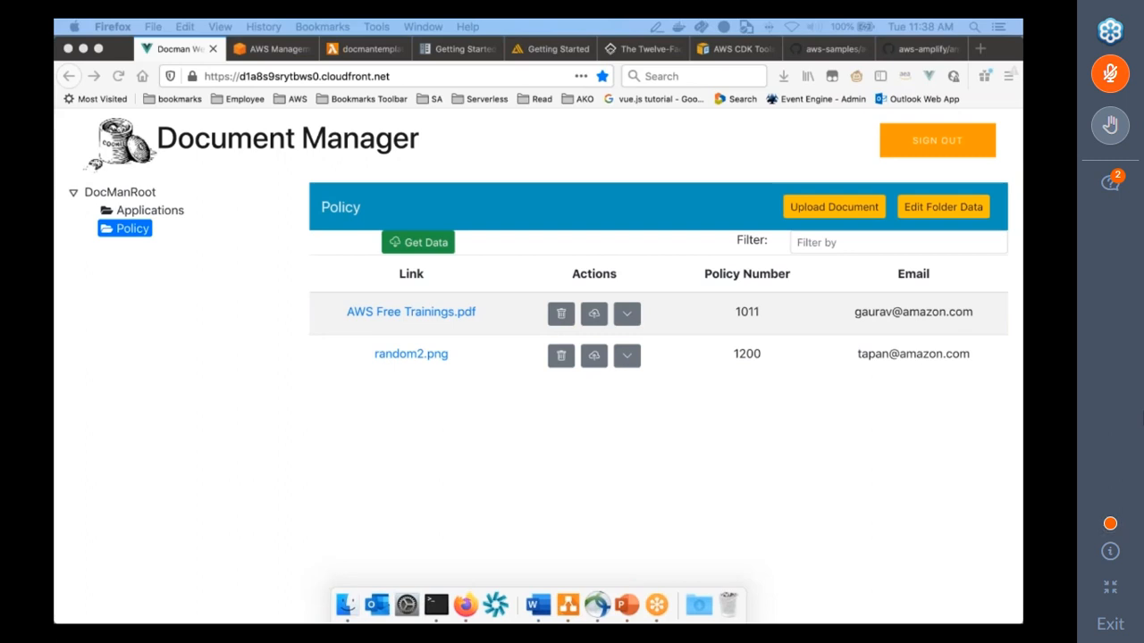
Switch to the PowerPoint slide show and advance to the Architecture Diagram slide.
key("super+Return")
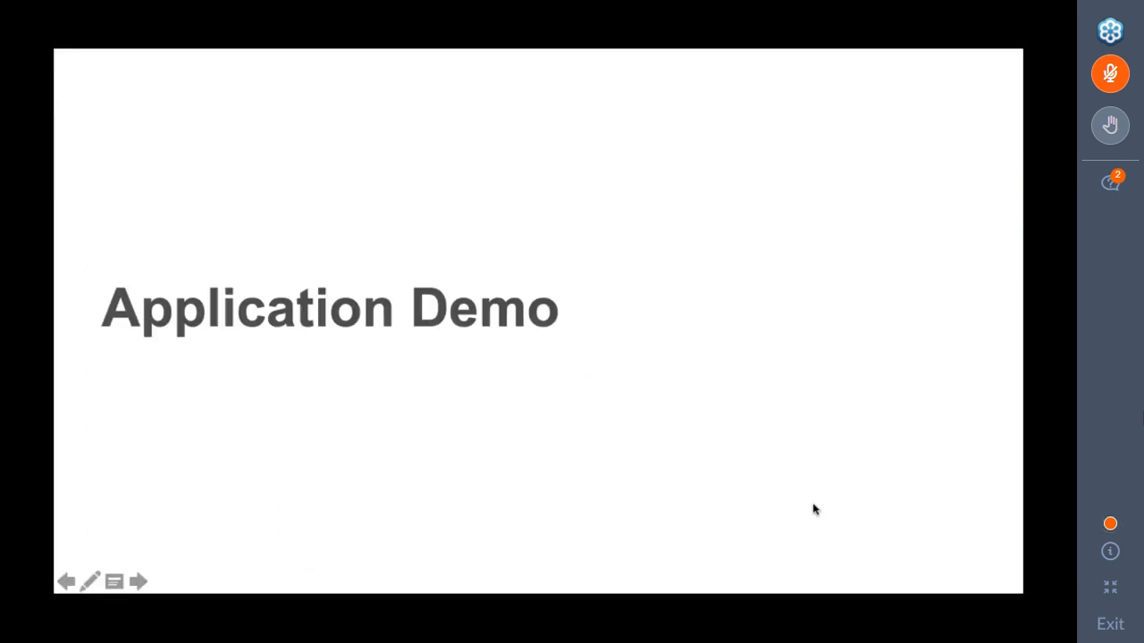
key("Right")
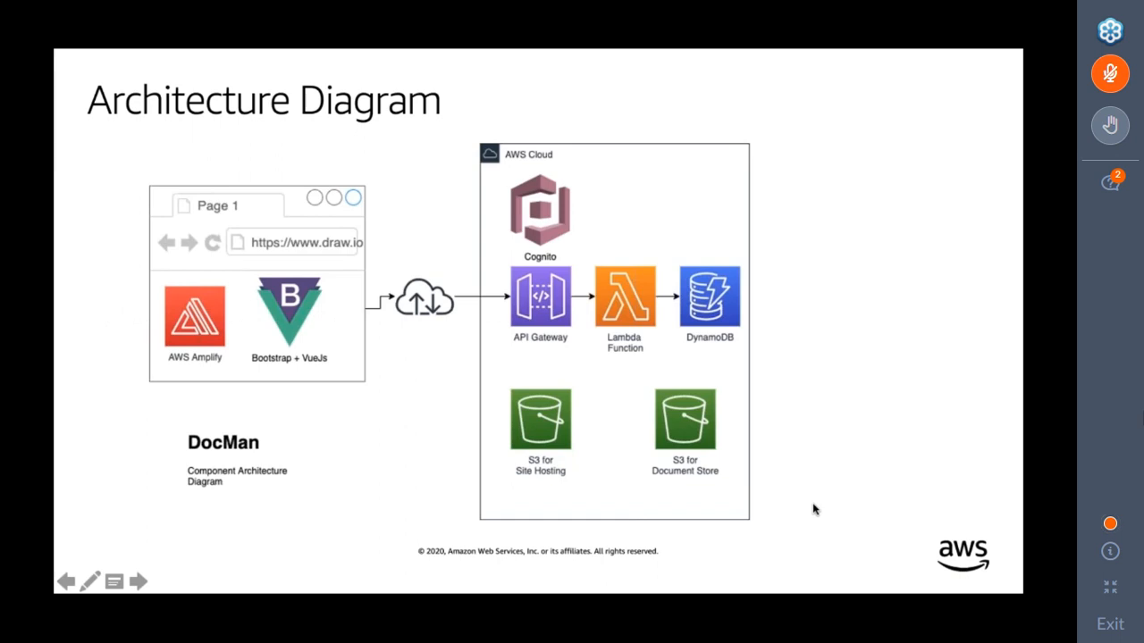